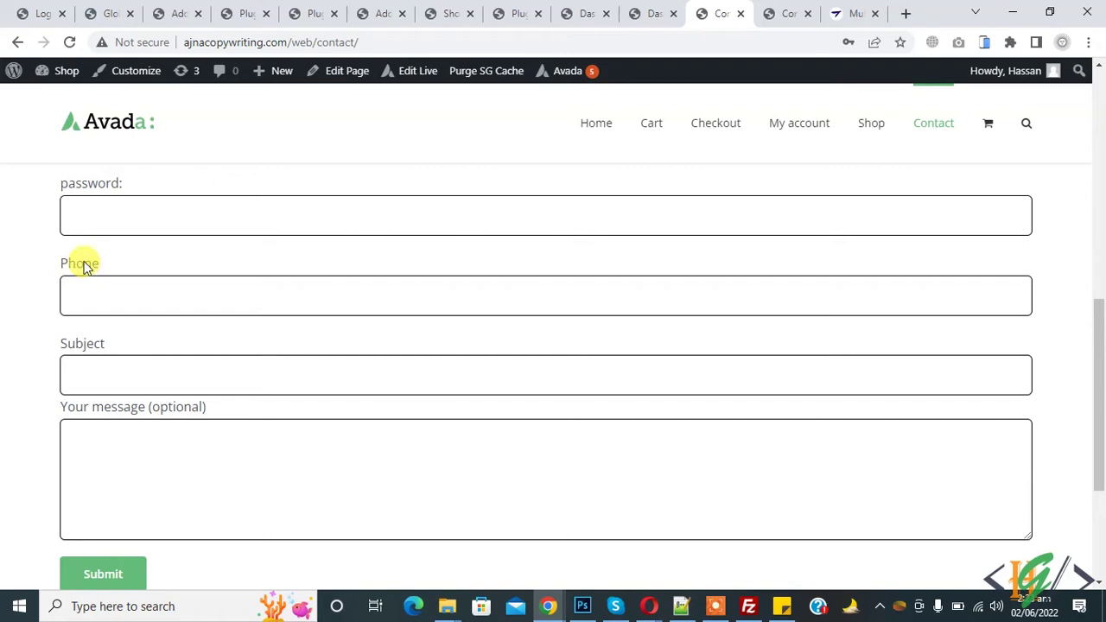
# Step: Find the 'Country & Phone Field Contact Form 7' plugin, install it and activate it
pyautogui.click(647, 12)
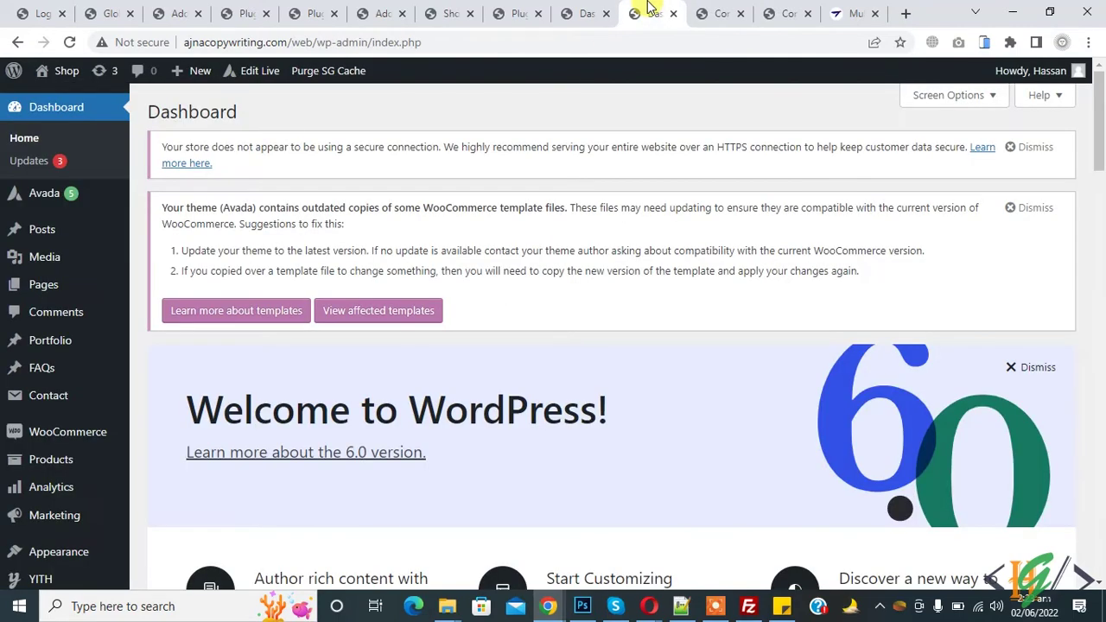
pyautogui.scroll(-3, 25, 402)
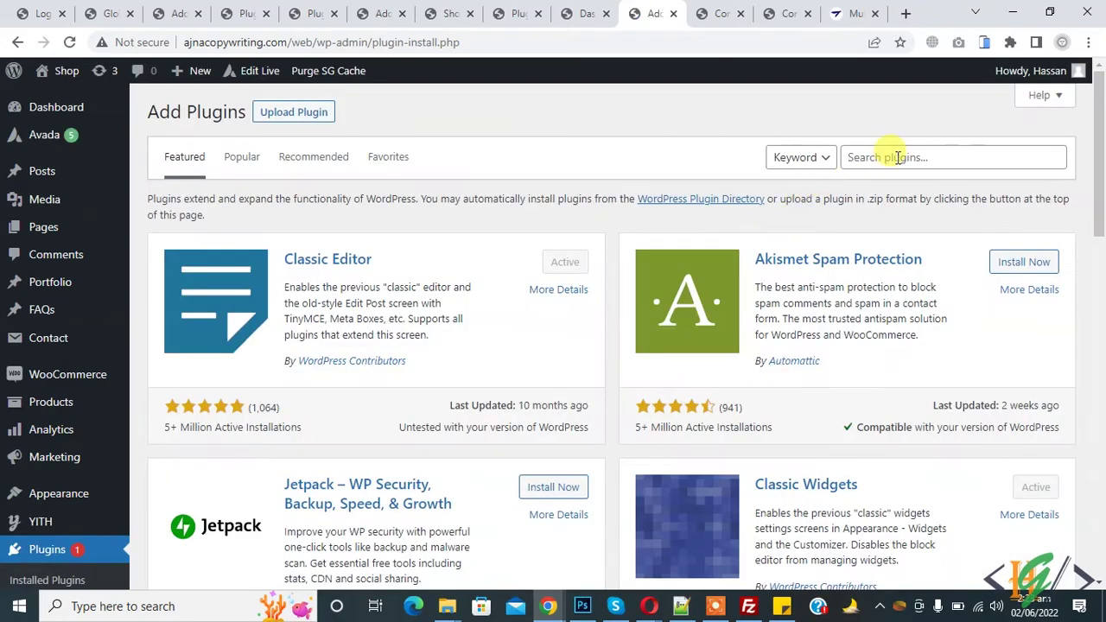
pyautogui.click(895, 157)
pyautogui.write('Country & Phone Field Contact Form 7')
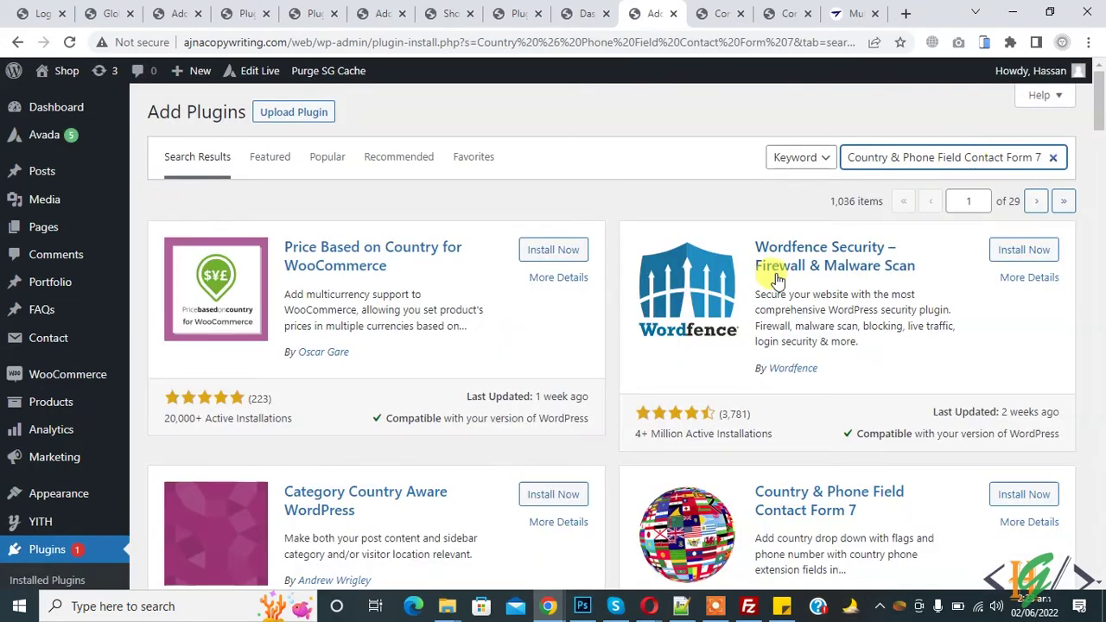
pyautogui.scroll(-2, 802, 354)
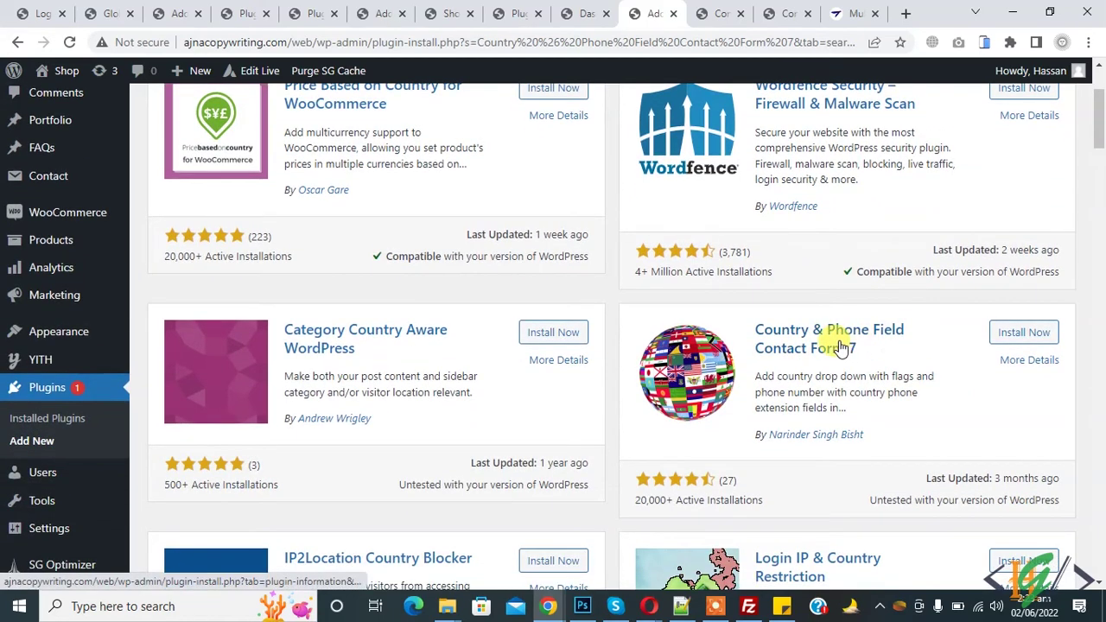
pyautogui.click(1013, 341)
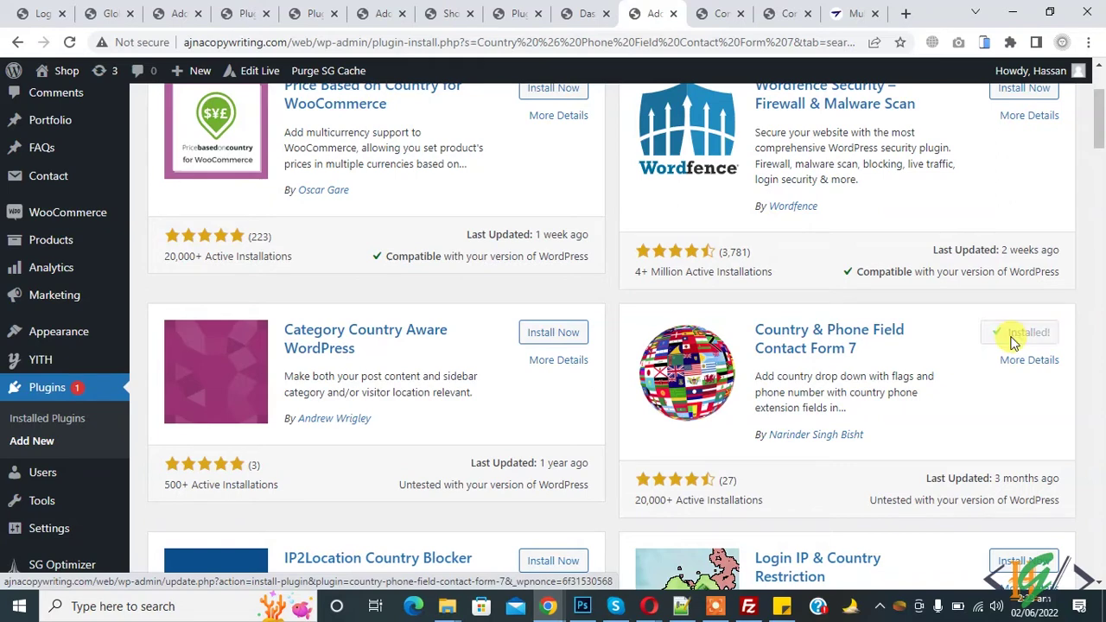
pyautogui.click(1025, 337)
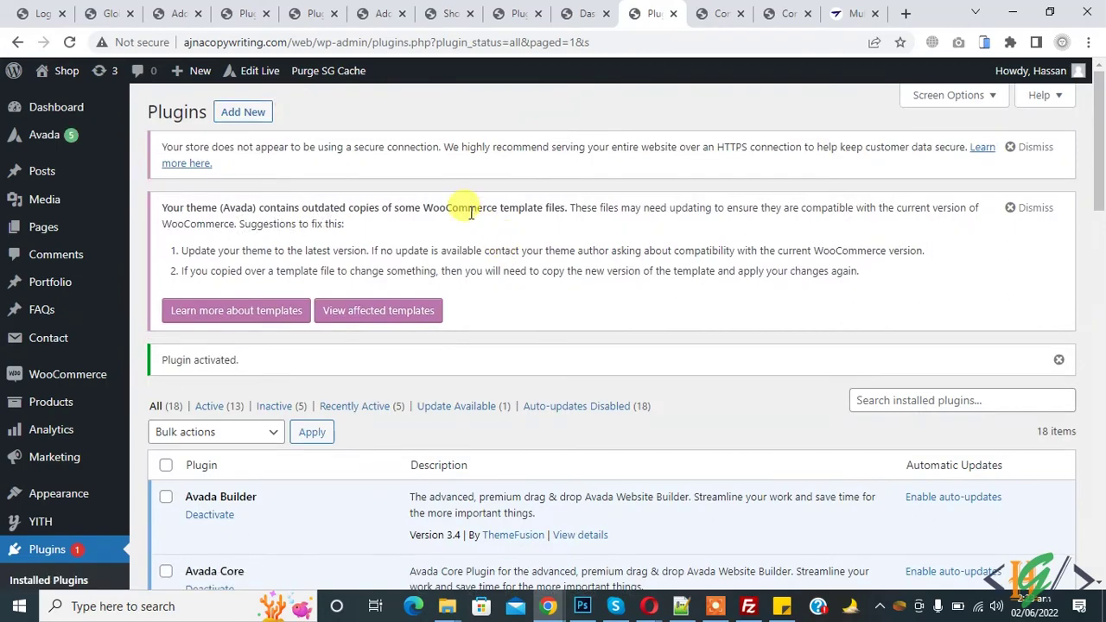
# Step: Open the plugin's CPF Settings page from the Contact menu in the admin sidebar
pyautogui.scroll(-4, 471, 212)
pyautogui.scroll(3, 268, 181)
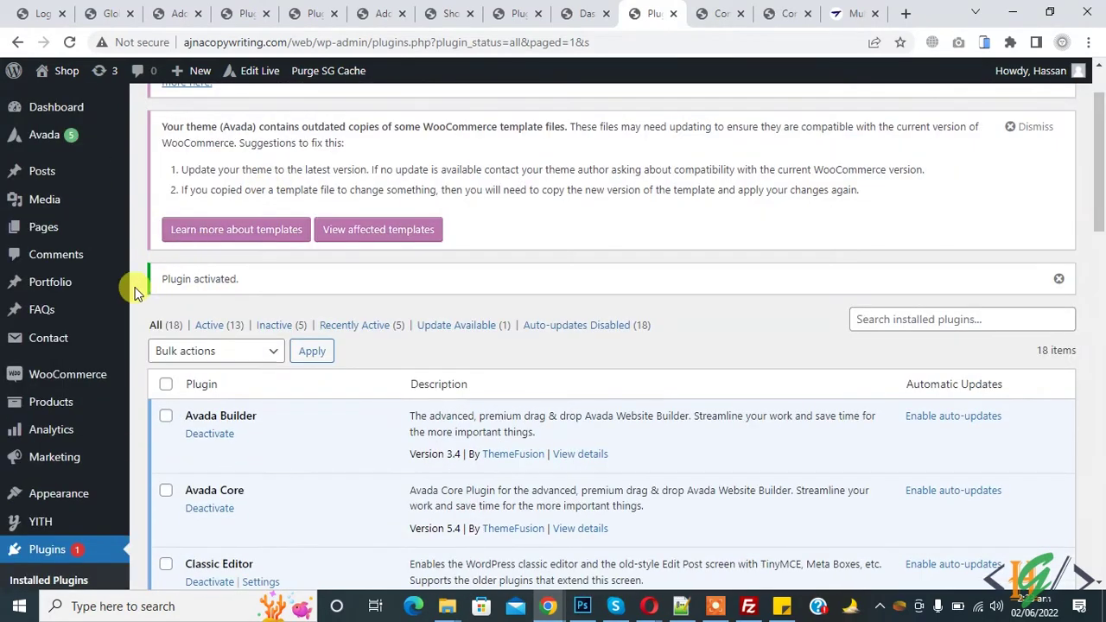
pyautogui.moveTo(48, 338)
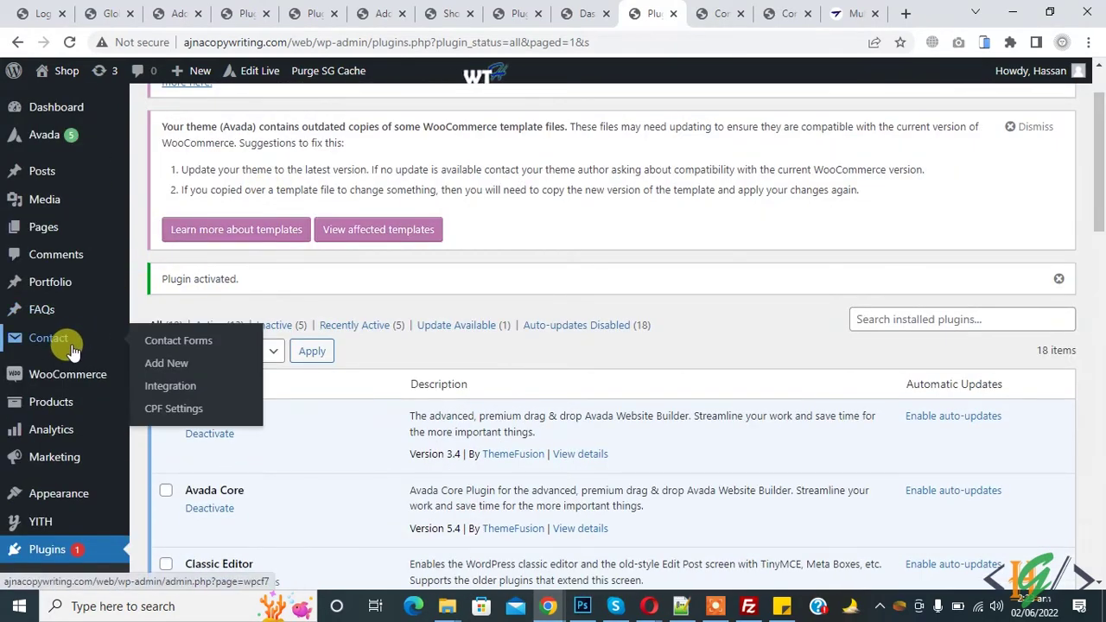
pyautogui.click(178, 418)
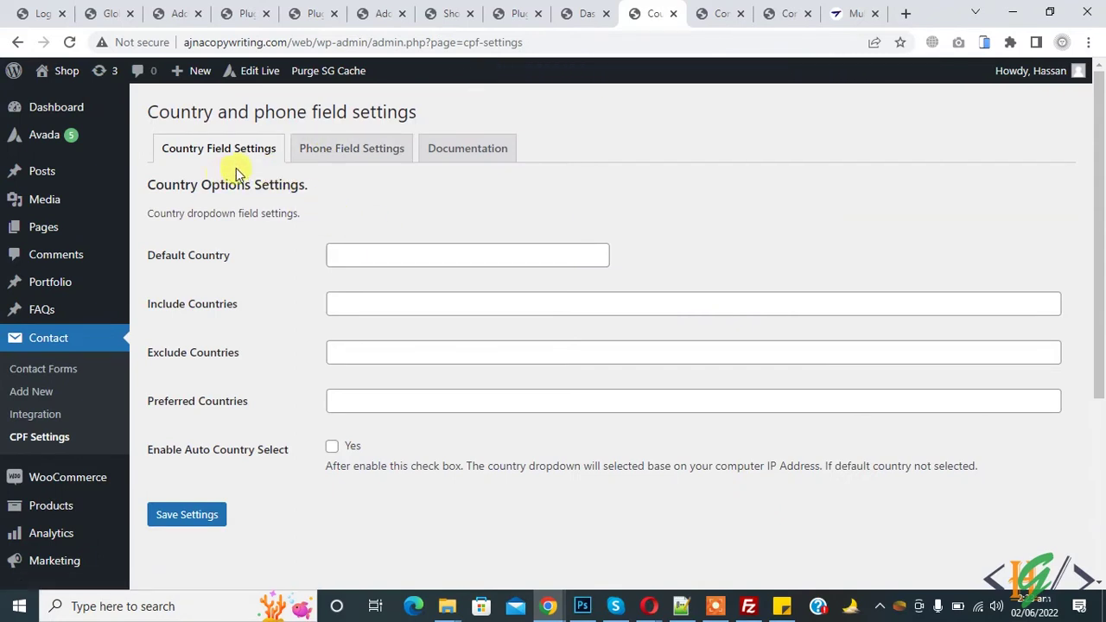
# Step: Show the Phone Field Settings tab and review its Default Country option
pyautogui.click(350, 162)
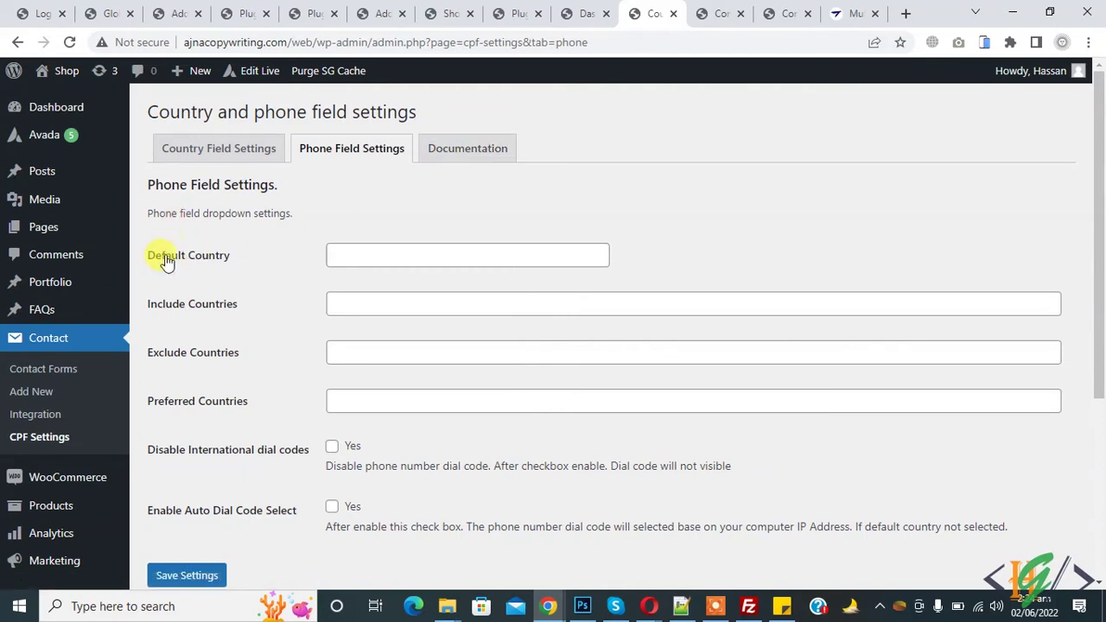
pyautogui.moveTo(146, 261); pyautogui.dragTo(245, 261)
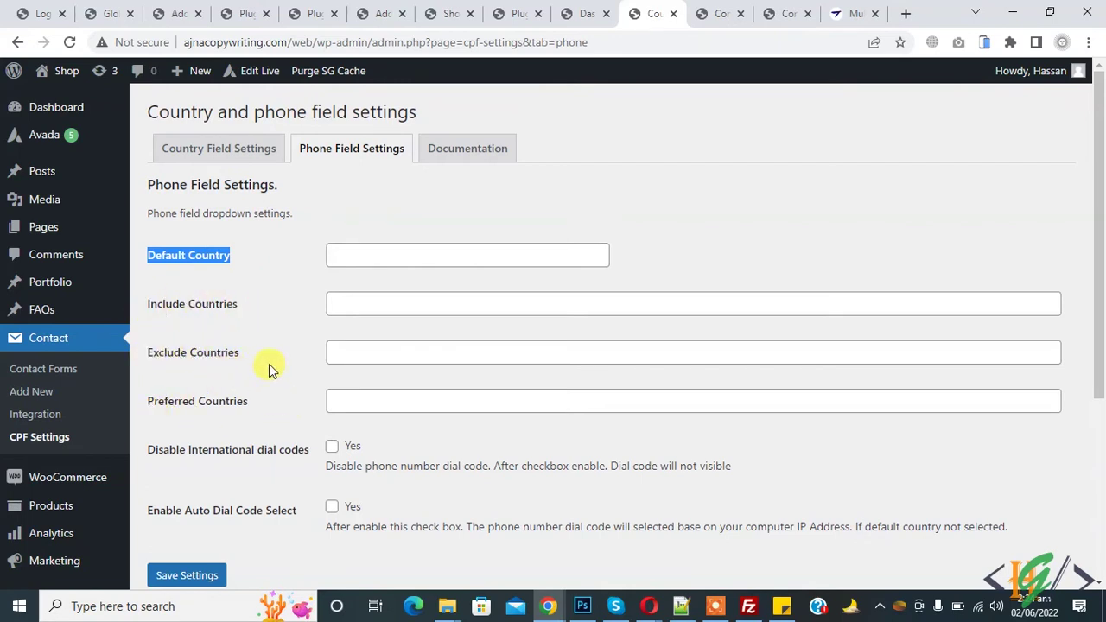
pyautogui.scroll(-1, 268, 370)
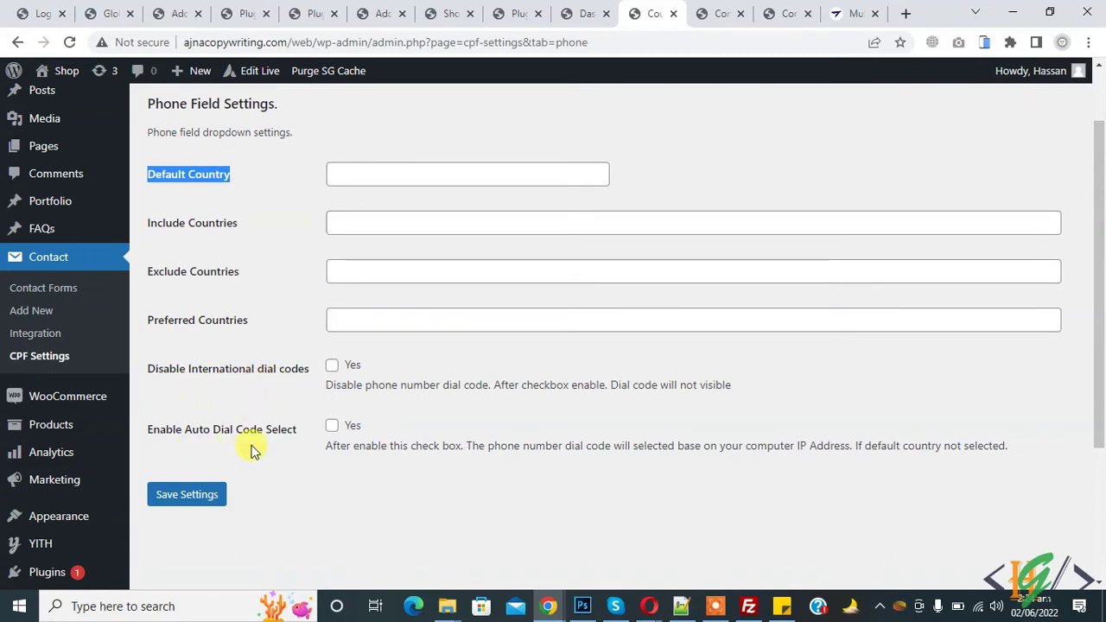
pyautogui.scroll(1, 248, 319)
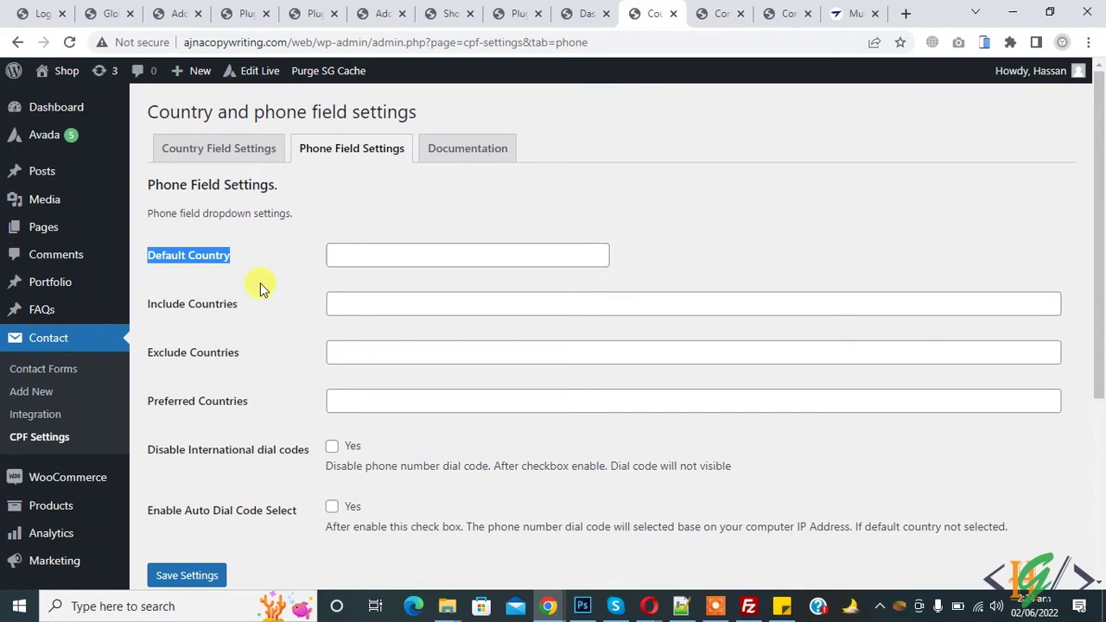
# Step: Save pk as the phone field's default country, then go to the Contact Forms list
pyautogui.click(352, 249)
pyautogui.write('pk')
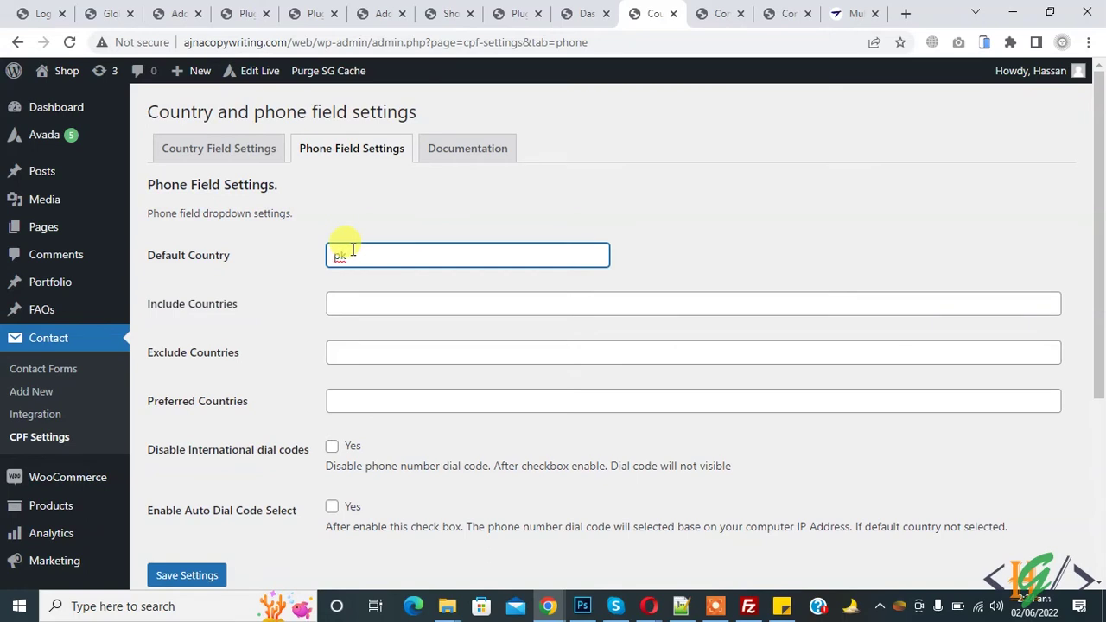
pyautogui.click(192, 577)
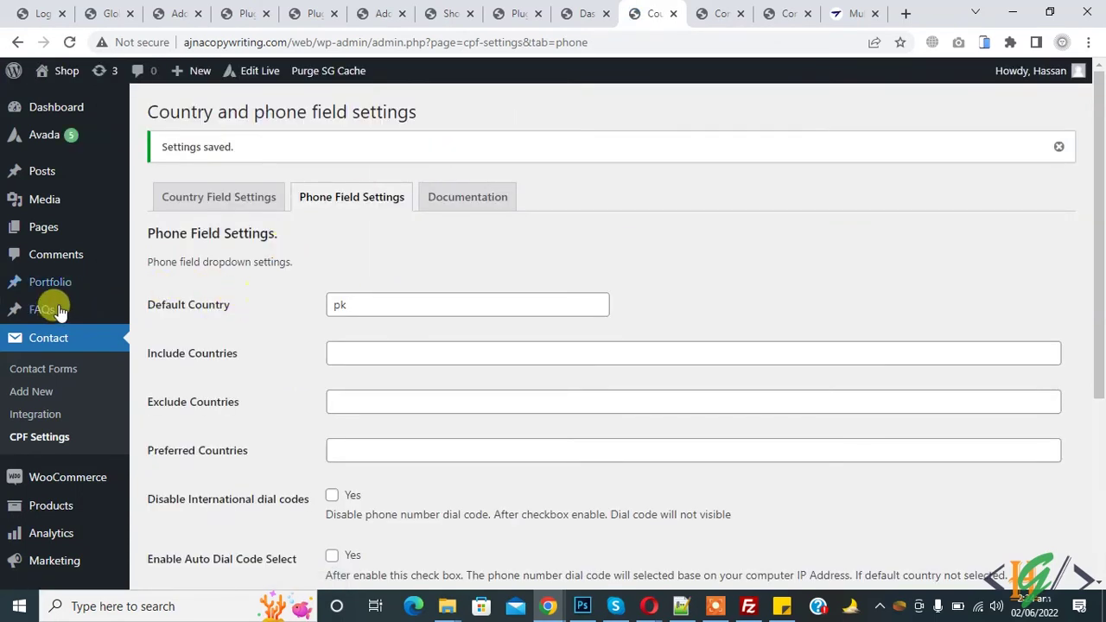
pyautogui.click(47, 370)
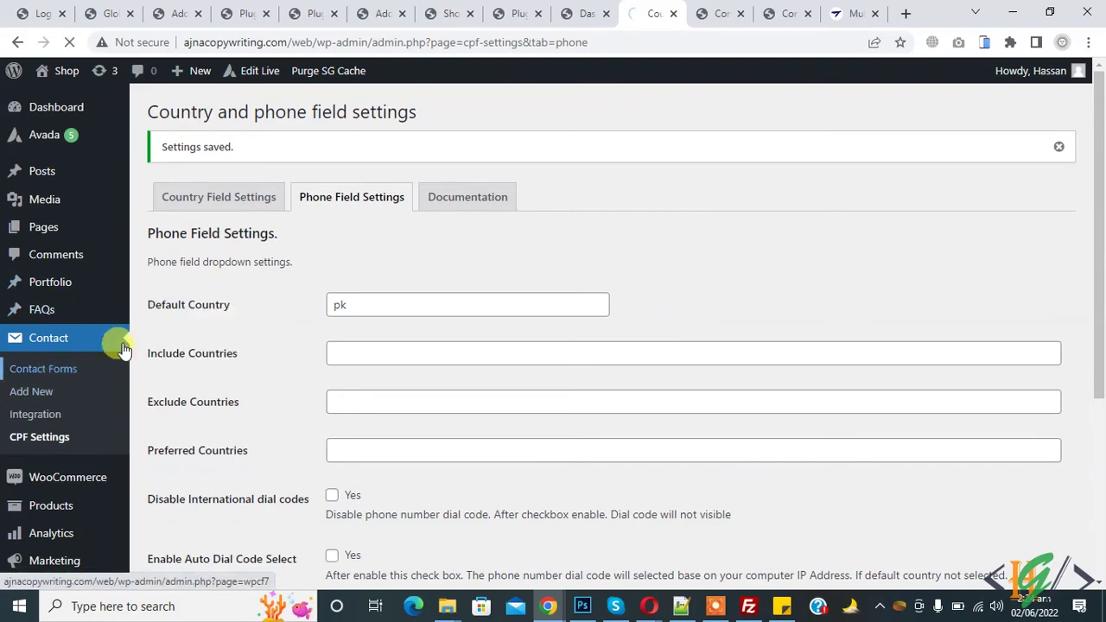
# Step: Open Contact form 1 and bring its form template into view
pyautogui.scroll(-1, 206, 413)
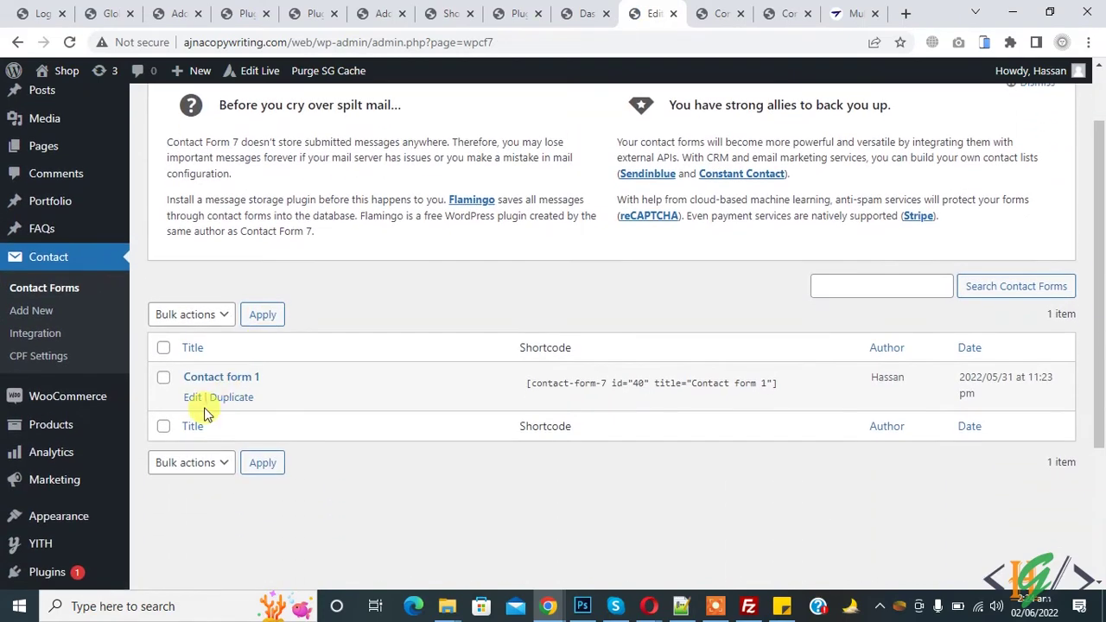
pyautogui.click(193, 400)
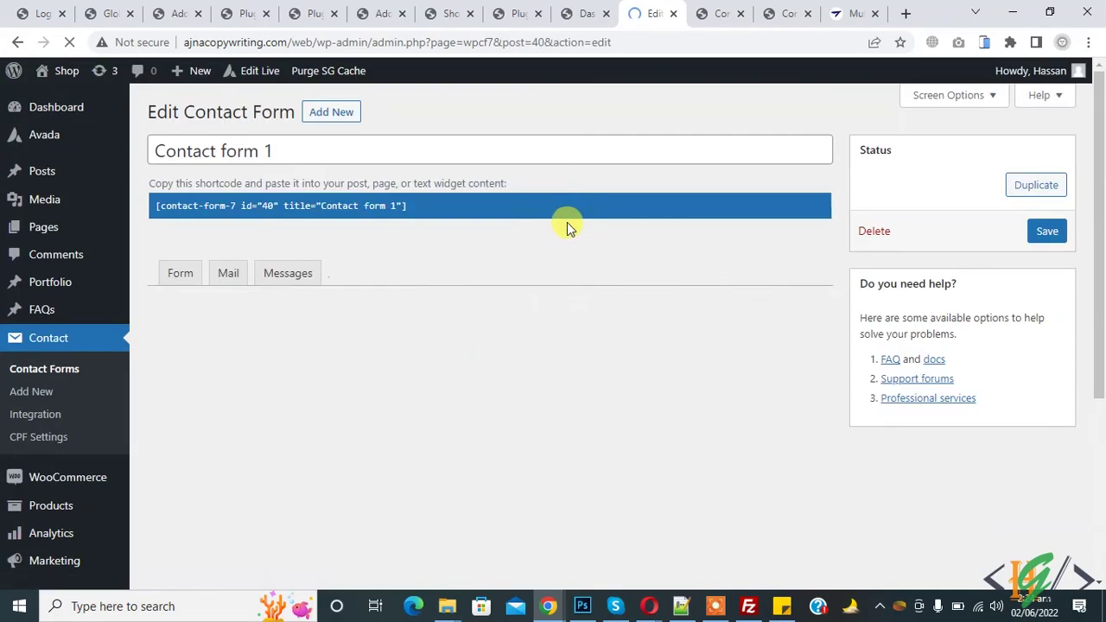
pyautogui.scroll(-2, 427, 259)
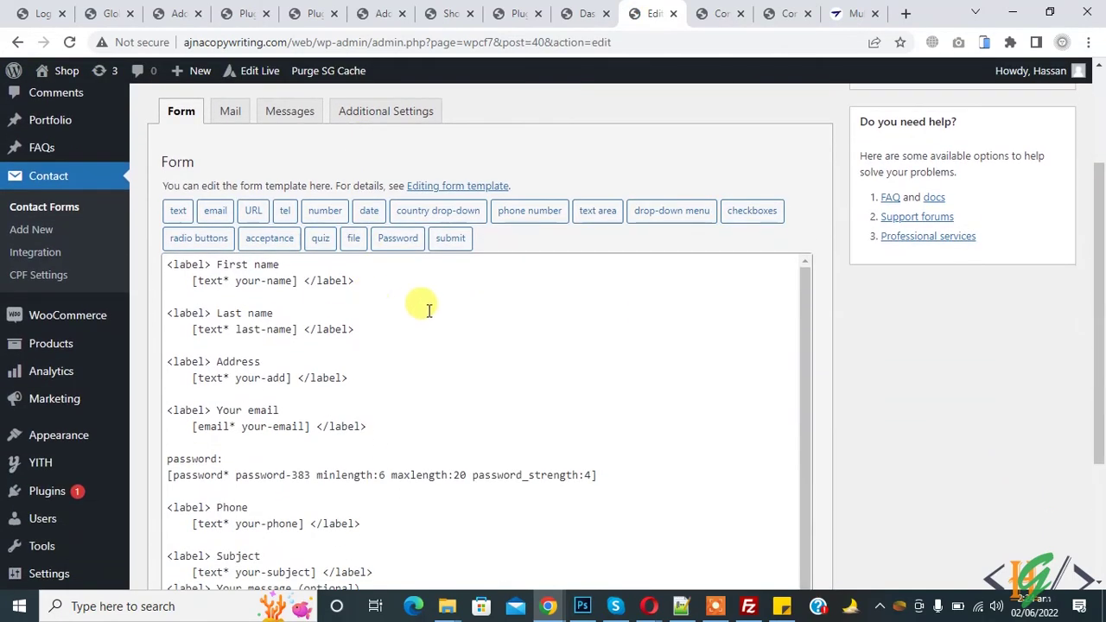
# Step: Generate and copy a required phonetext-90 phone tag without inserting it
pyautogui.click(516, 218)
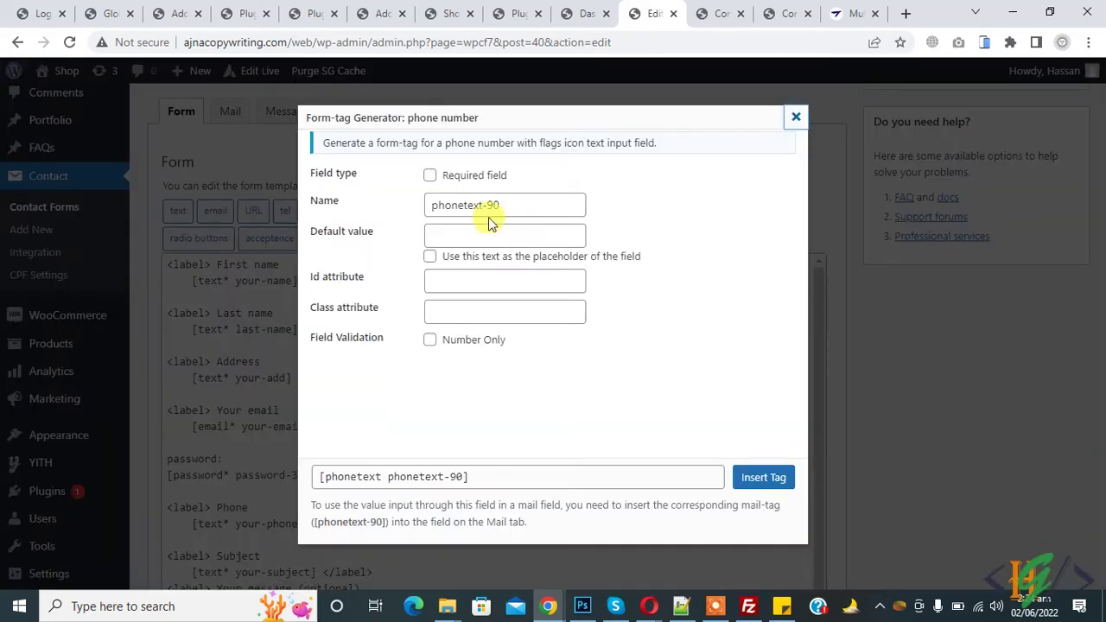
pyautogui.click(430, 176)
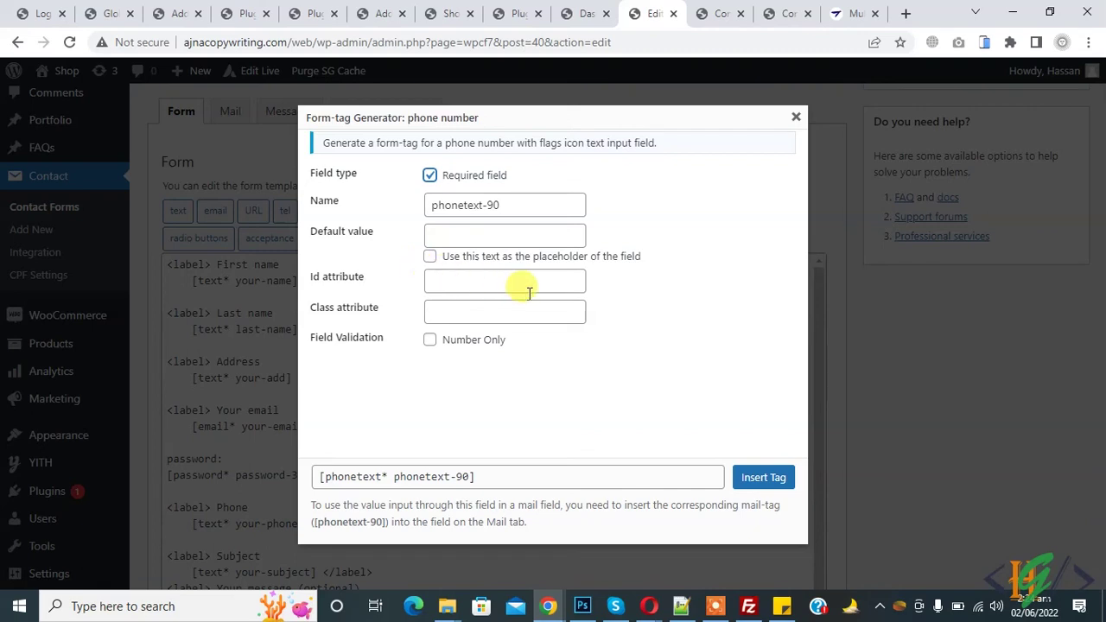
pyautogui.click(458, 480)
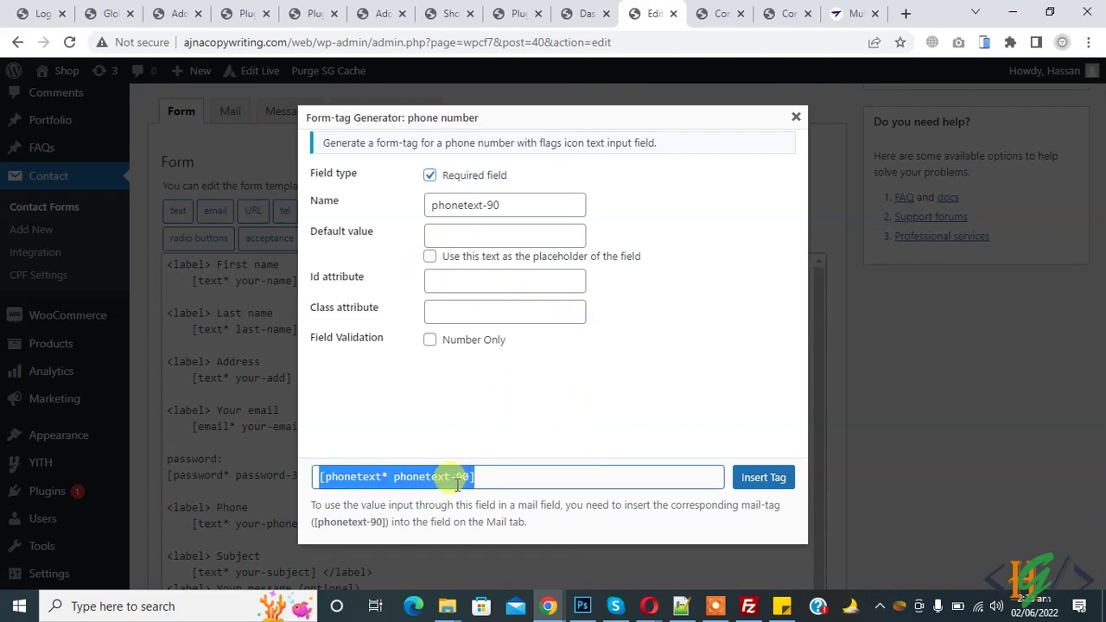
pyautogui.click(796, 116)
pyautogui.scroll(-1, 352, 346)
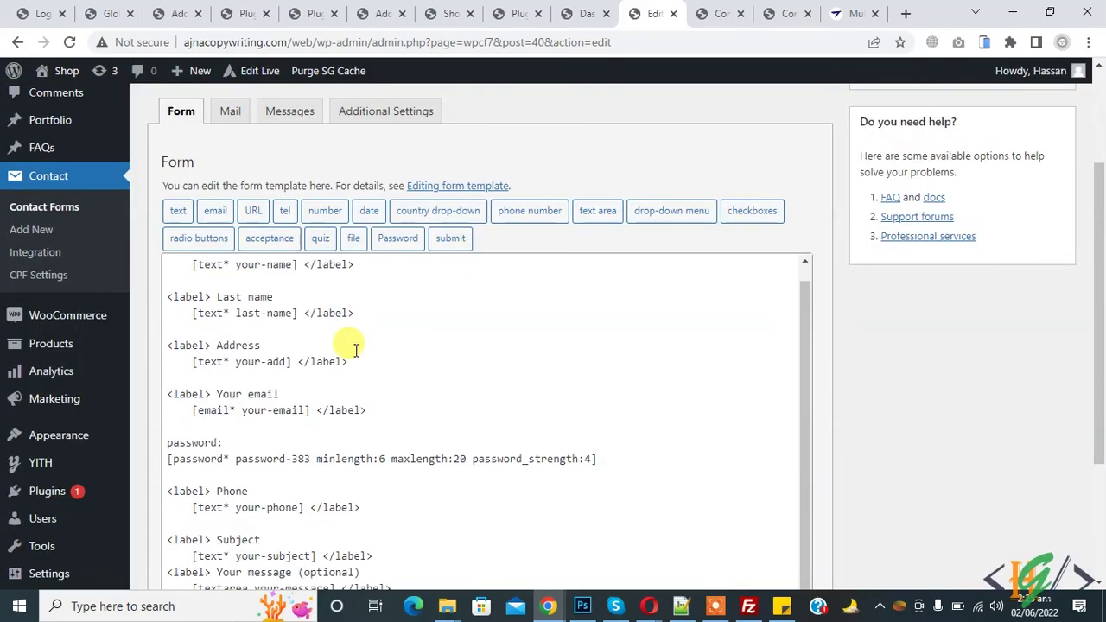
# Step: Replace [text* your-phone] with phonetext-90, save Contact form 1, and reload the live Contact page
pyautogui.scroll(-1, 356, 413)
pyautogui.moveTo(192, 426); pyautogui.dragTo(304, 426)
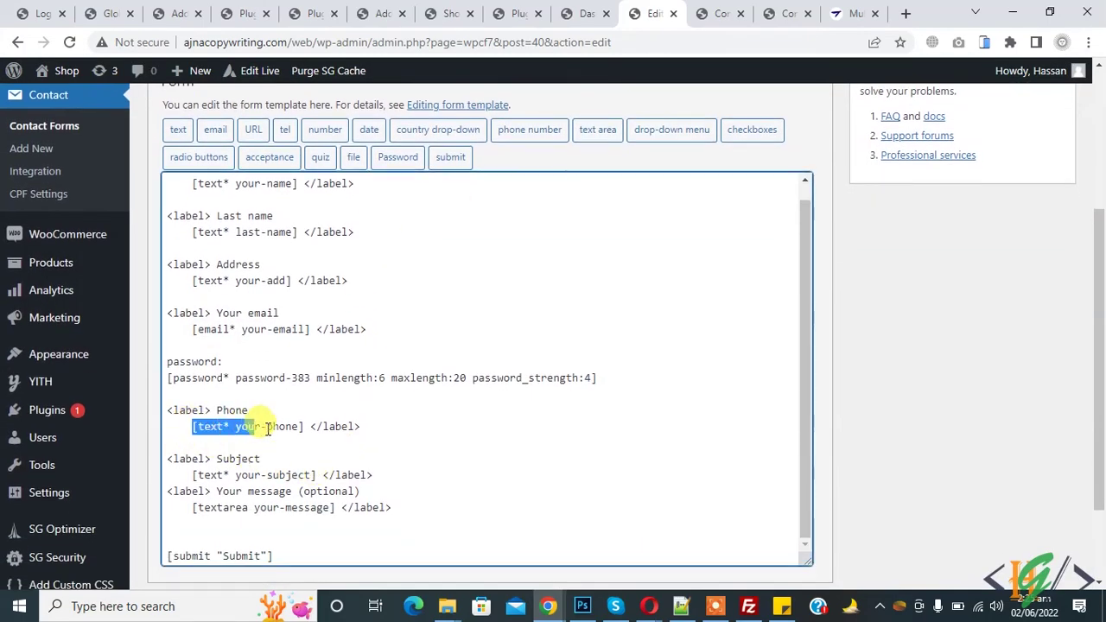
pyautogui.write('[phonetext* phonetext-90]')
pyautogui.scroll(1, 1019, 370)
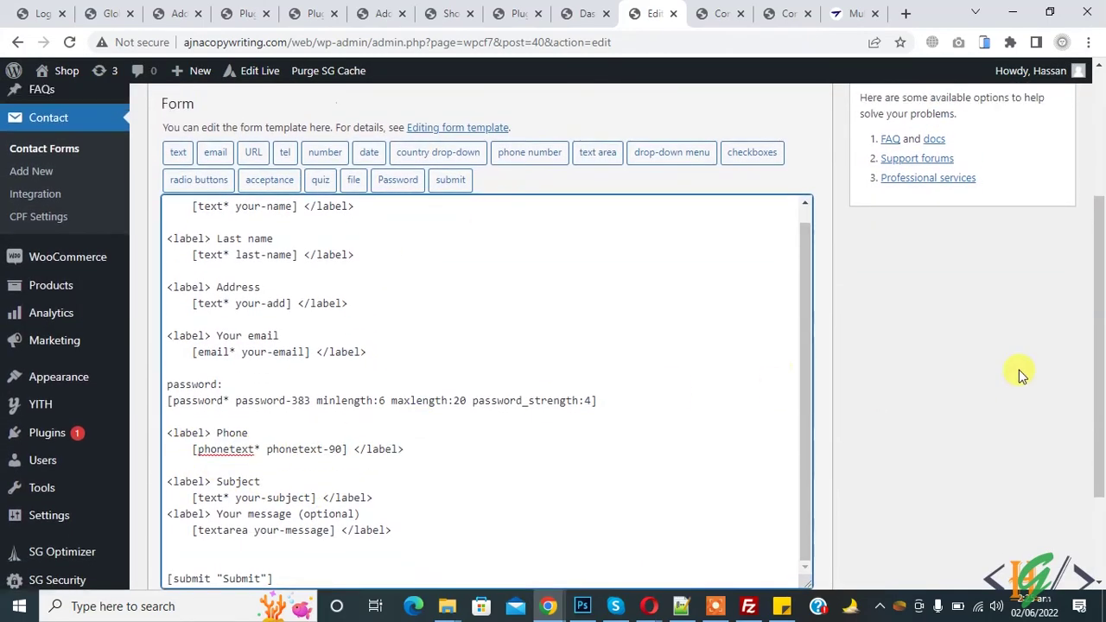
pyautogui.scroll(2, 1018, 369)
pyautogui.click(1045, 233)
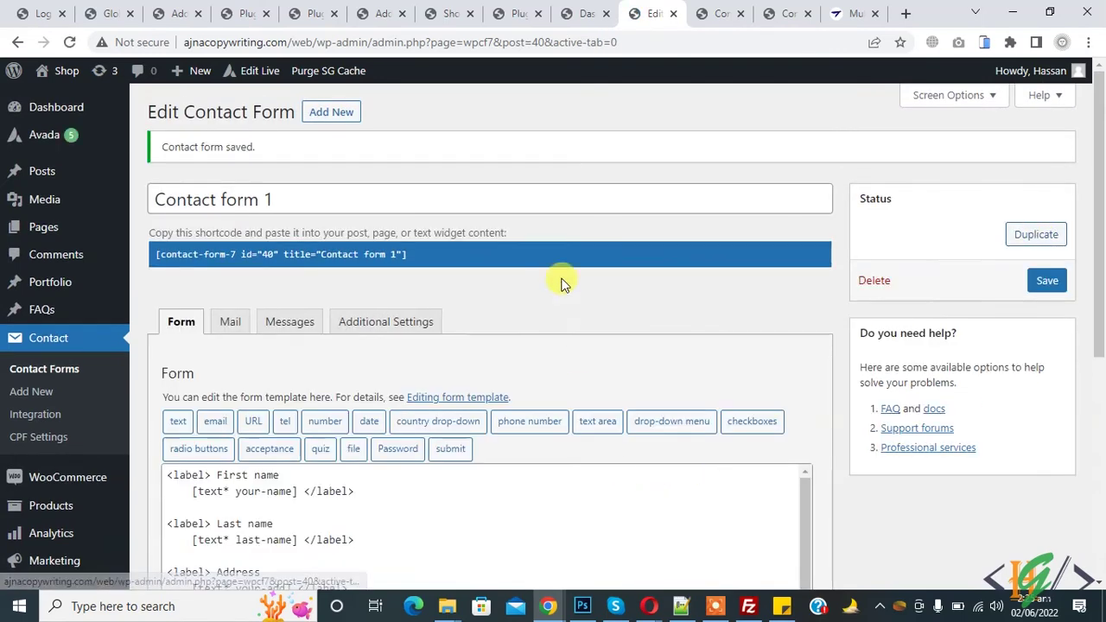
pyautogui.click(720, 12)
pyautogui.click(71, 43)
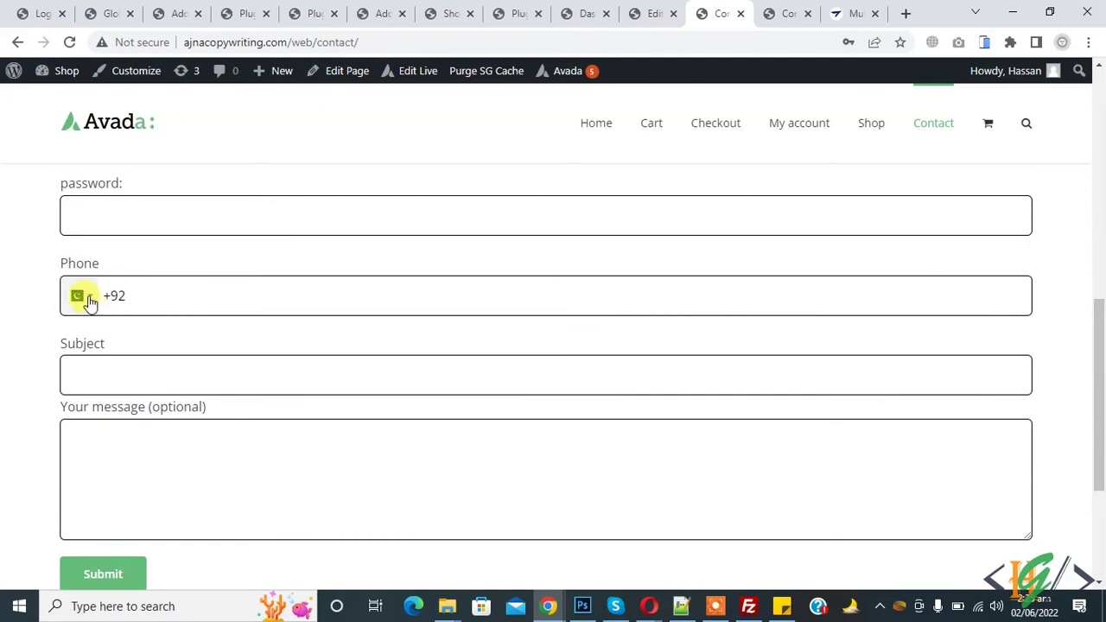
# Step: Pick Russia from the live phone field's country code list
pyautogui.click(90, 302)
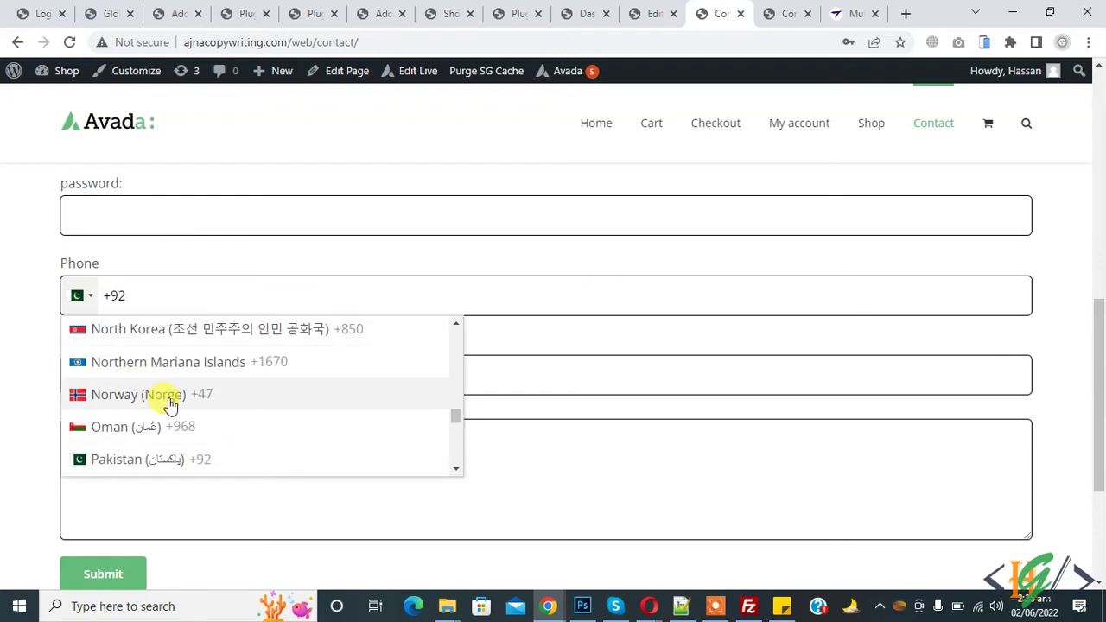
pyautogui.scroll(-1, 169, 402)
pyautogui.scroll(-2, 170, 406)
pyautogui.scroll(-2, 171, 406)
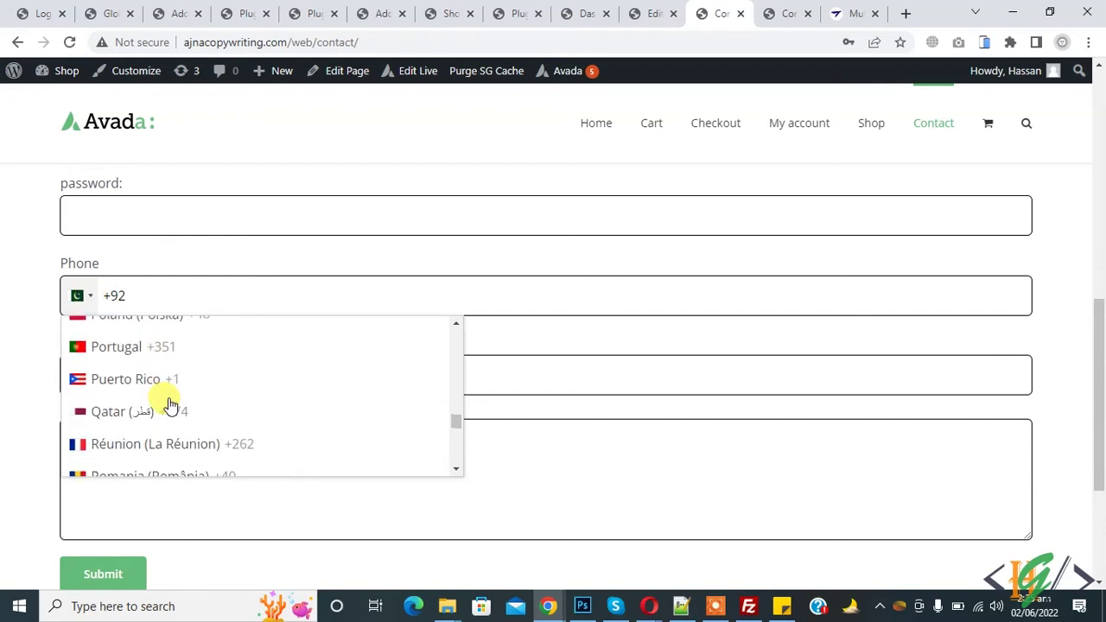
pyautogui.scroll(-1, 168, 403)
pyautogui.click(153, 435)
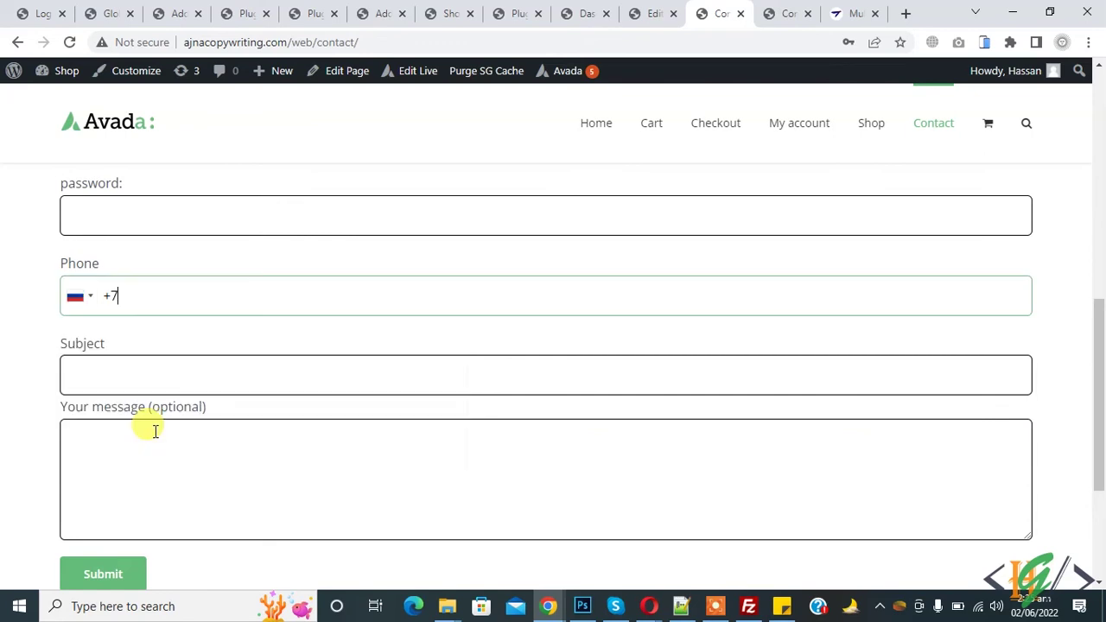
# Step: Change the phone country to Senegal +221 and return to the contact form editor
pyautogui.click(94, 298)
pyautogui.scroll(-4, 118, 381)
pyautogui.scroll(-1, 143, 382)
pyautogui.scroll(-1, 156, 432)
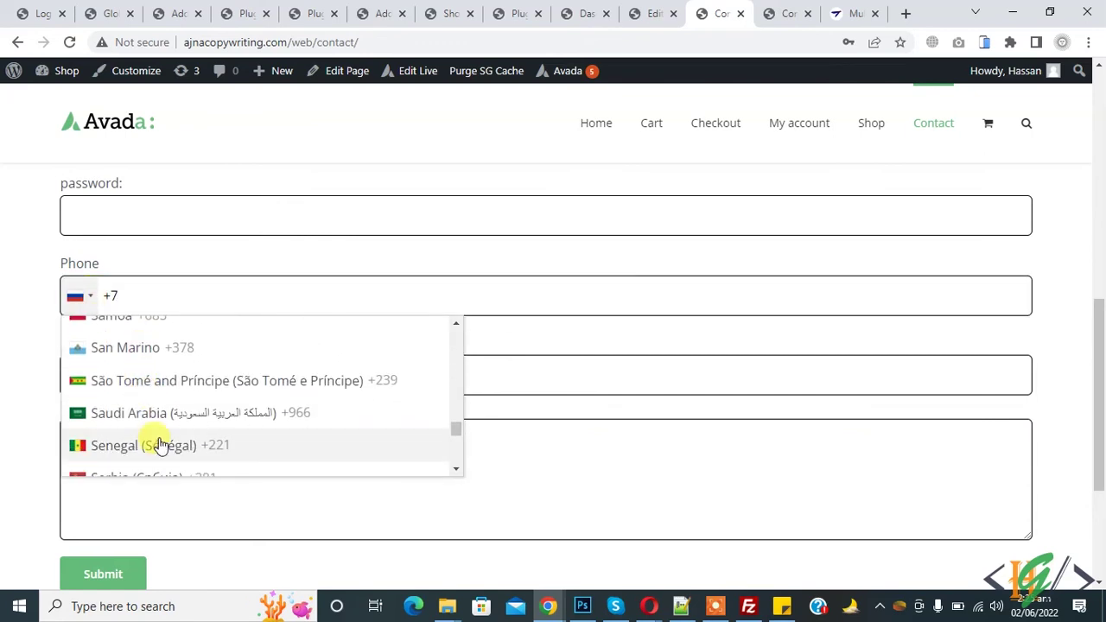
pyautogui.click(160, 445)
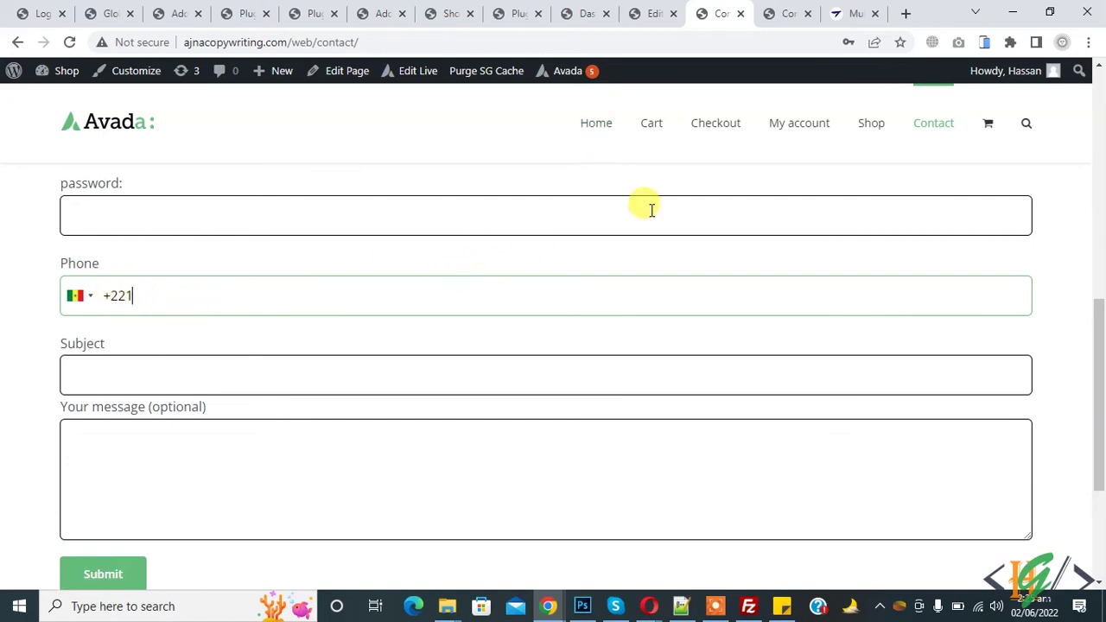
pyautogui.click(639, 11)
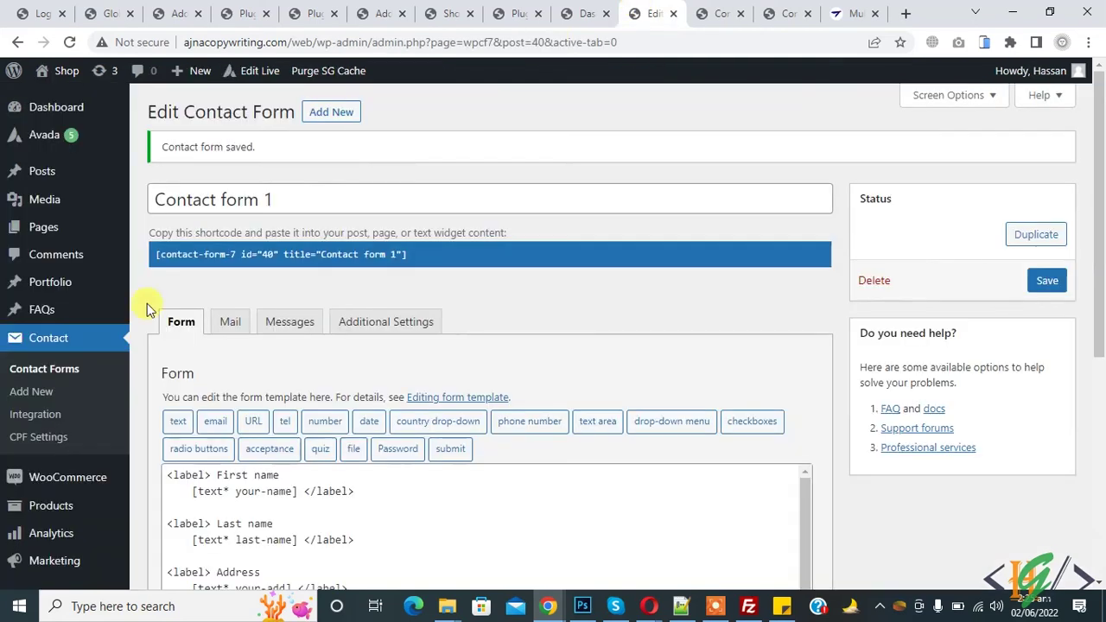
# Step: Revisit the Phone Field Settings with pk as default country, then return to the live Contact page
pyautogui.click(34, 437)
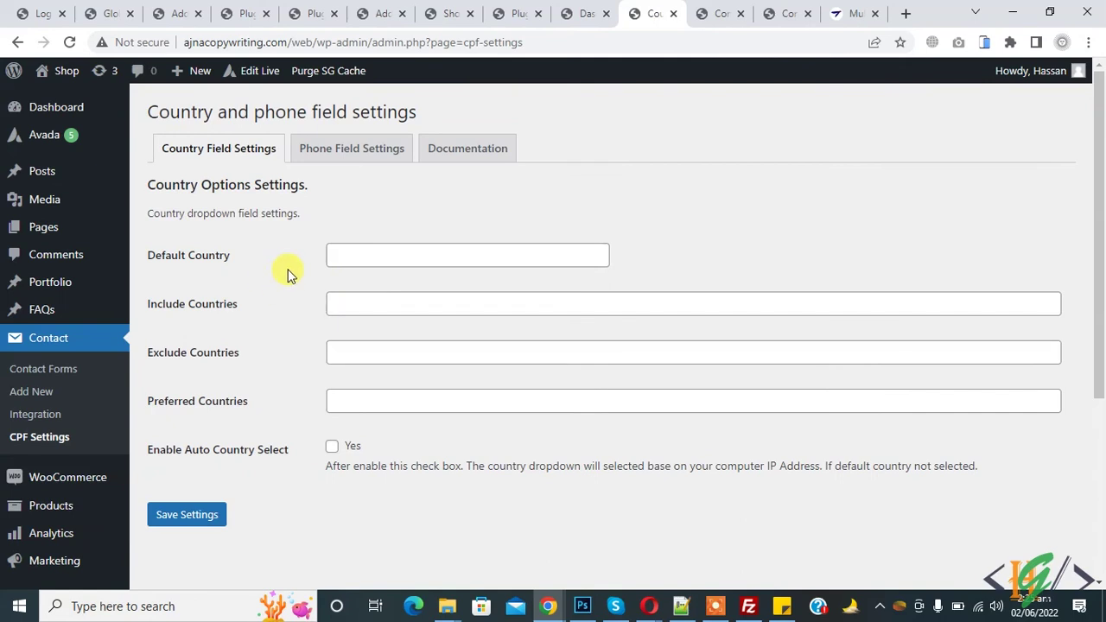
pyautogui.click(319, 156)
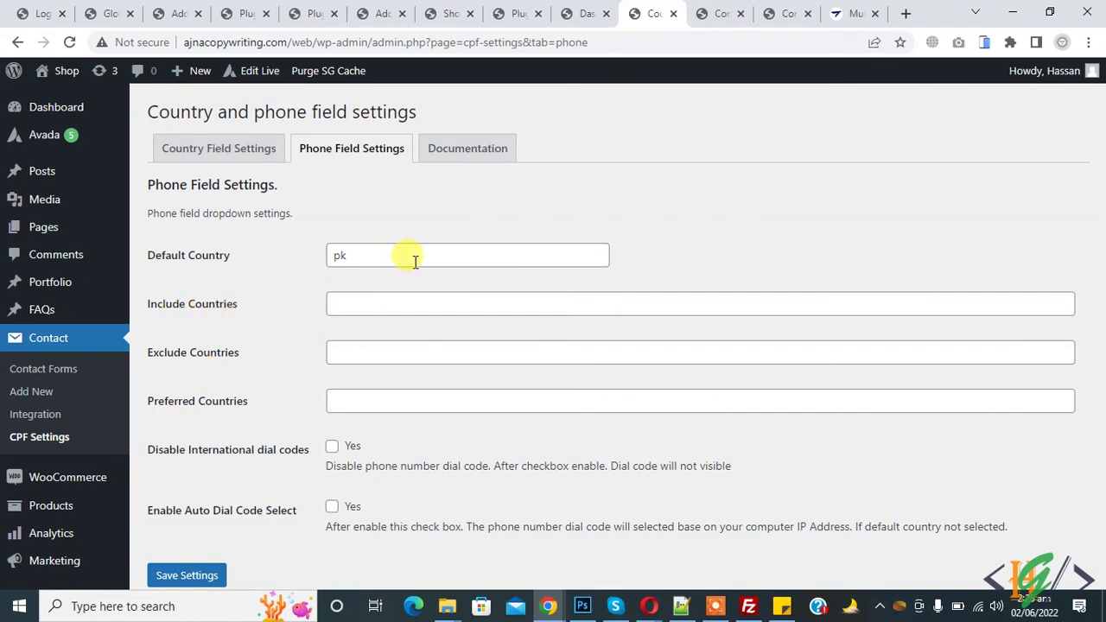
pyautogui.click(698, 7)
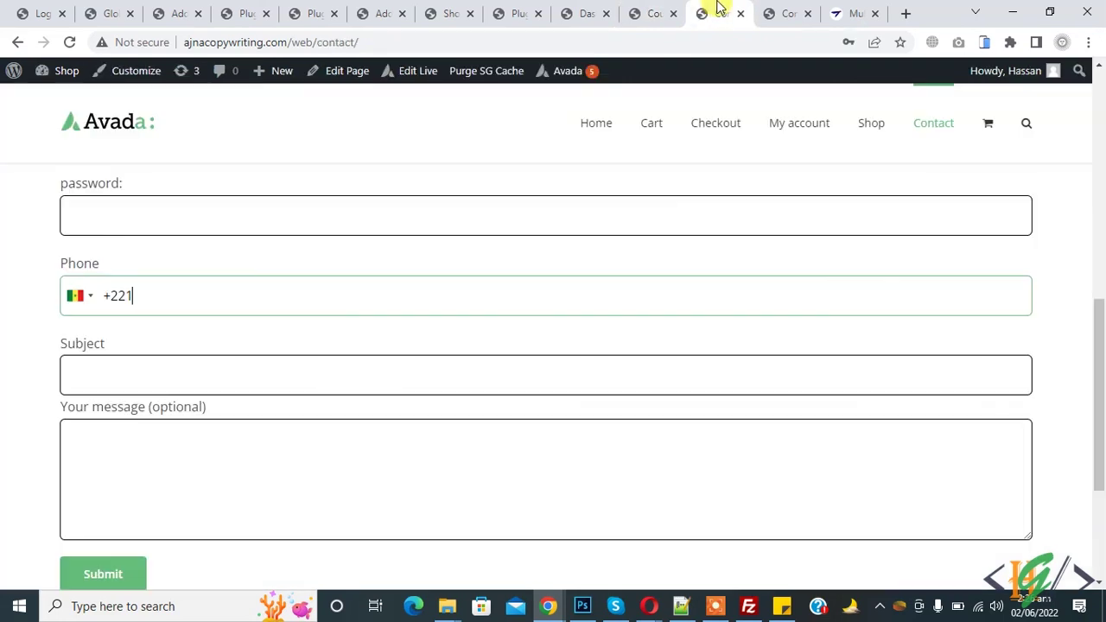